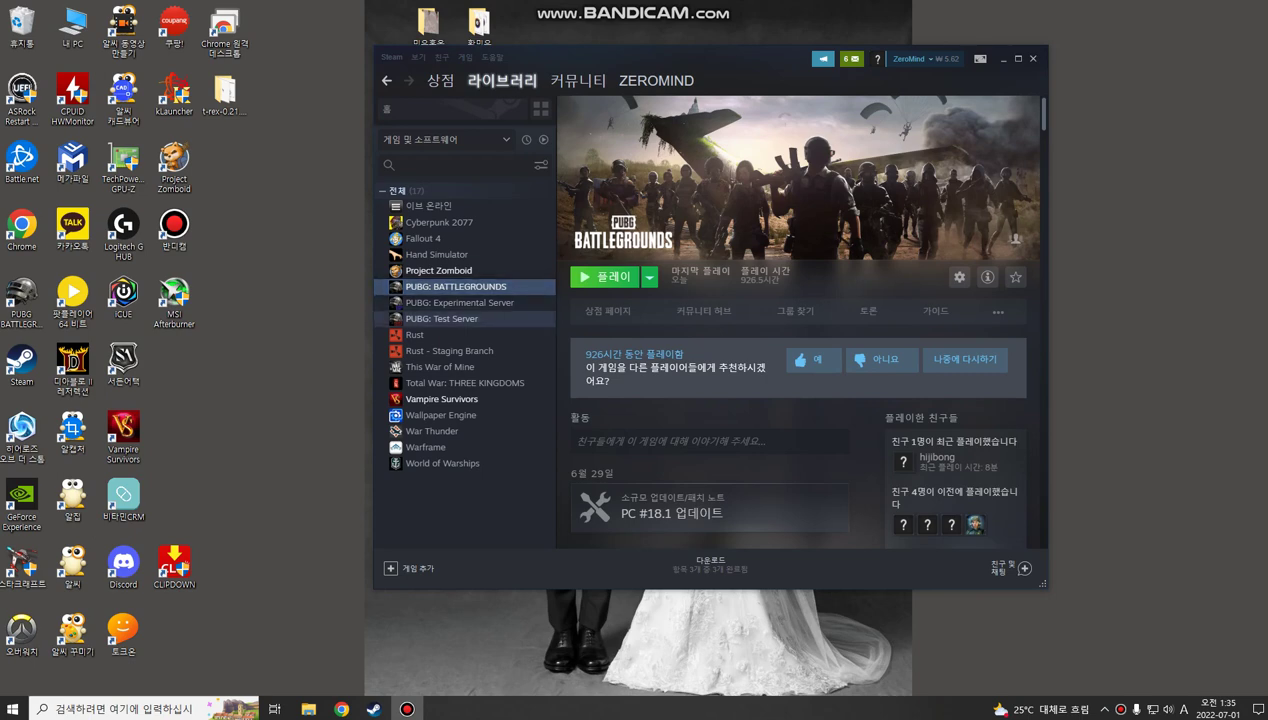
- Launch PUBG: BATTLEGROUNDS from the Steam library and clear the Steam window off the desktop
left_click(604, 277)
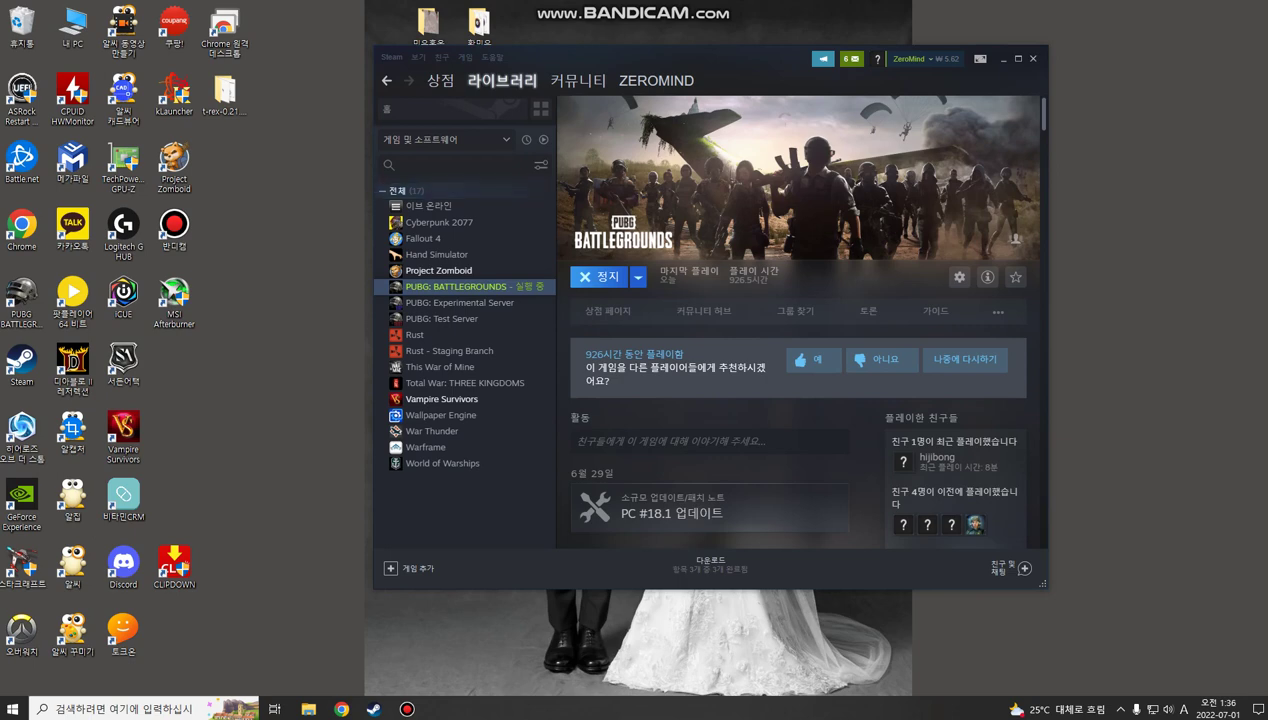
left_click_drag(700, 60, 406, 38)
left_click(710, 38)
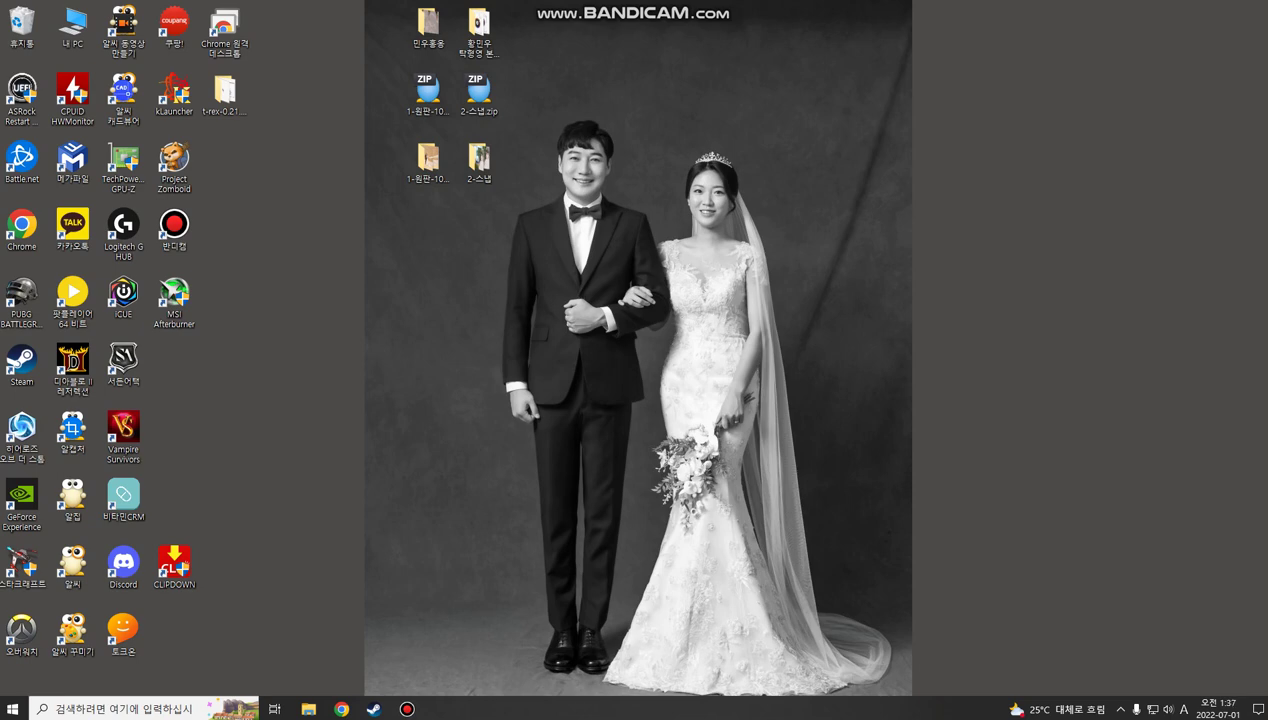
- Open System Configuration with msconfig and show its services list with all Microsoft services hidden
key("super")
key("super+r")
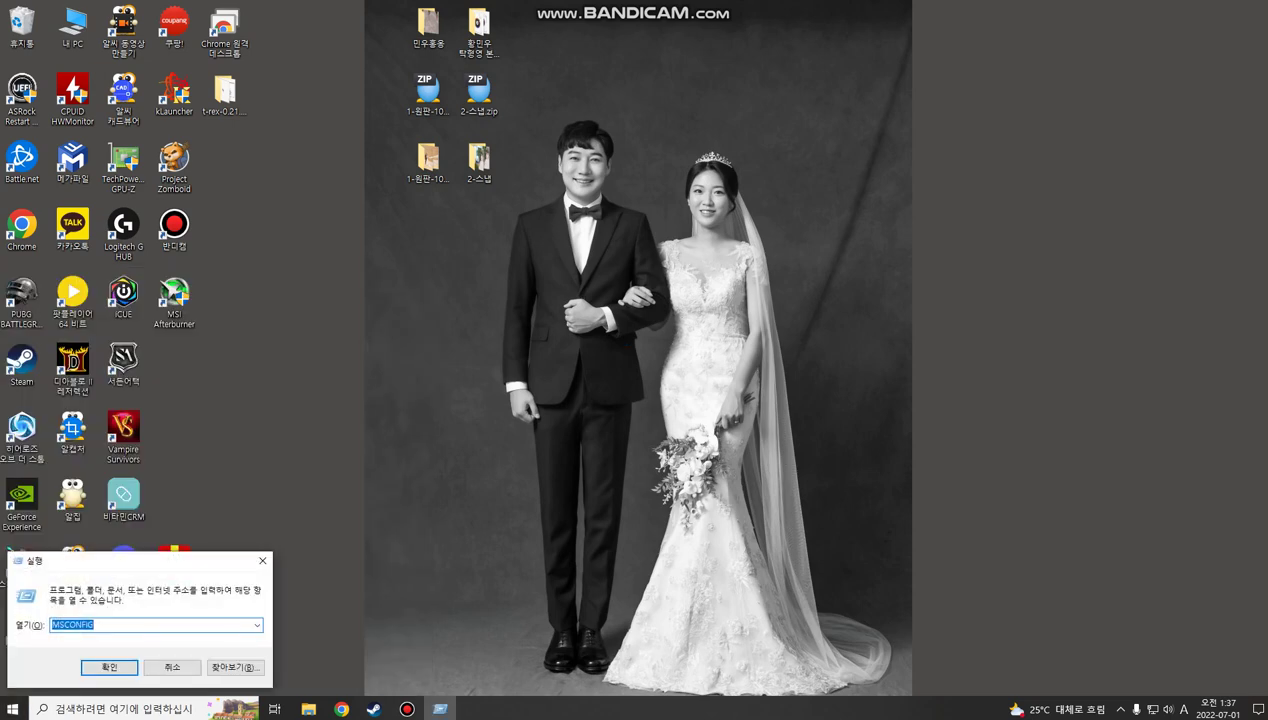
type("msconfig")
key("Return")
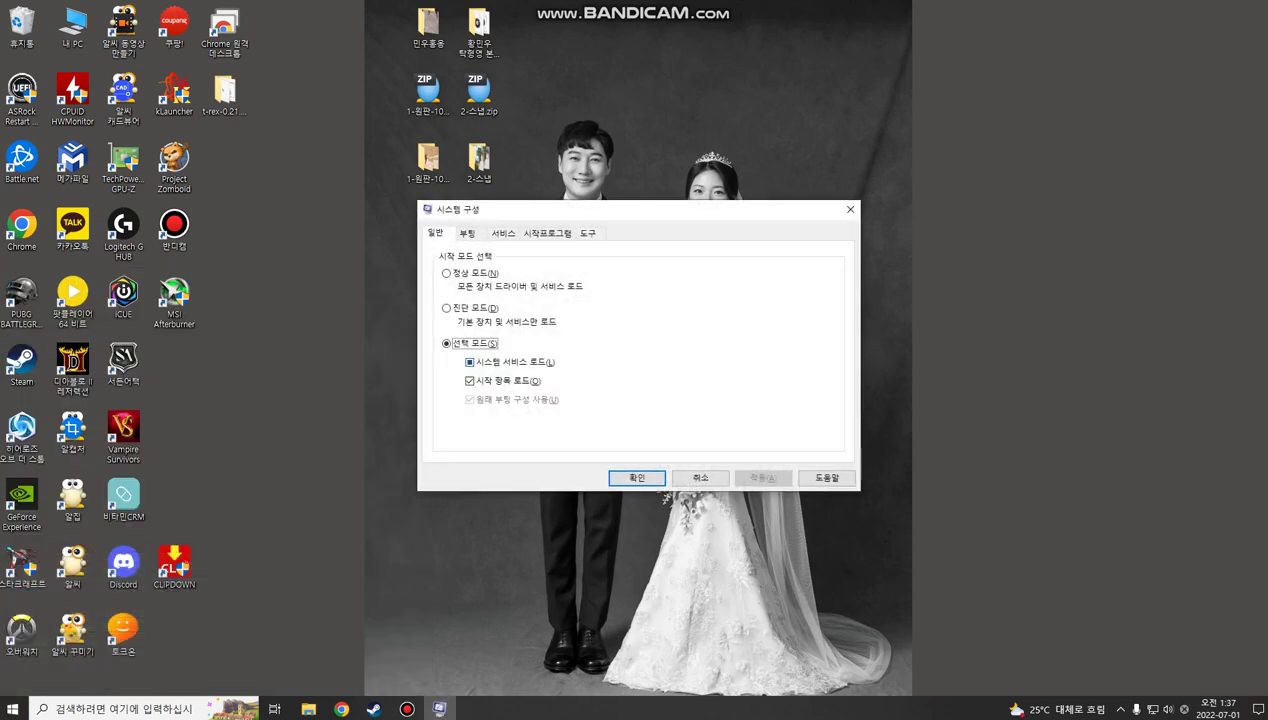
left_click_drag(503, 209, 572, 181)
left_click(572, 205)
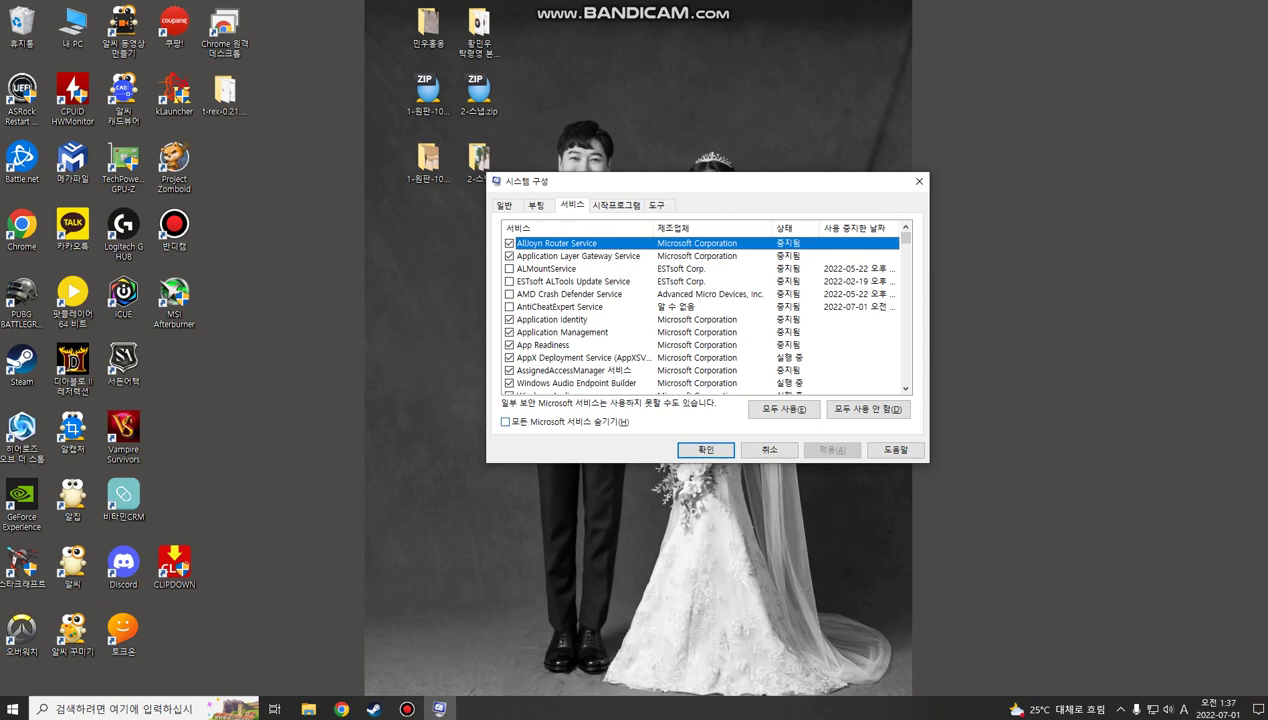
key("alt+h")
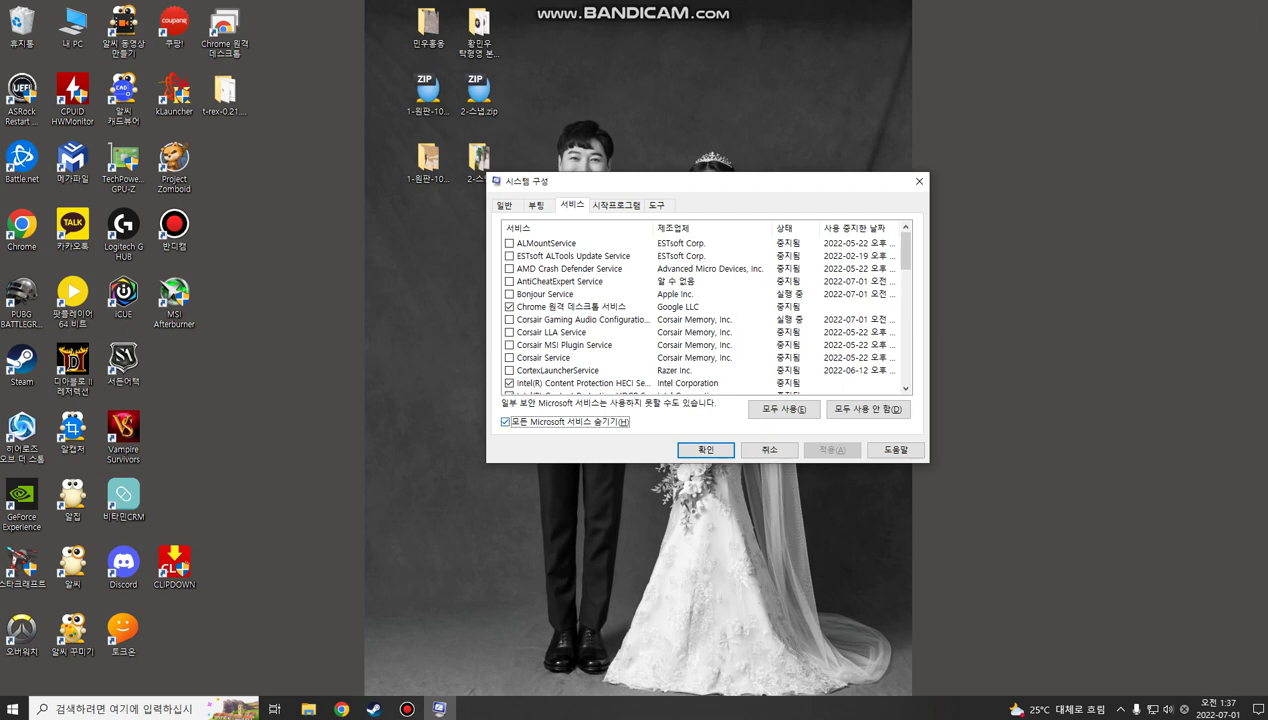
- Enable AntiCheatExpert Service in the System Configuration services list
left_click(559, 281)
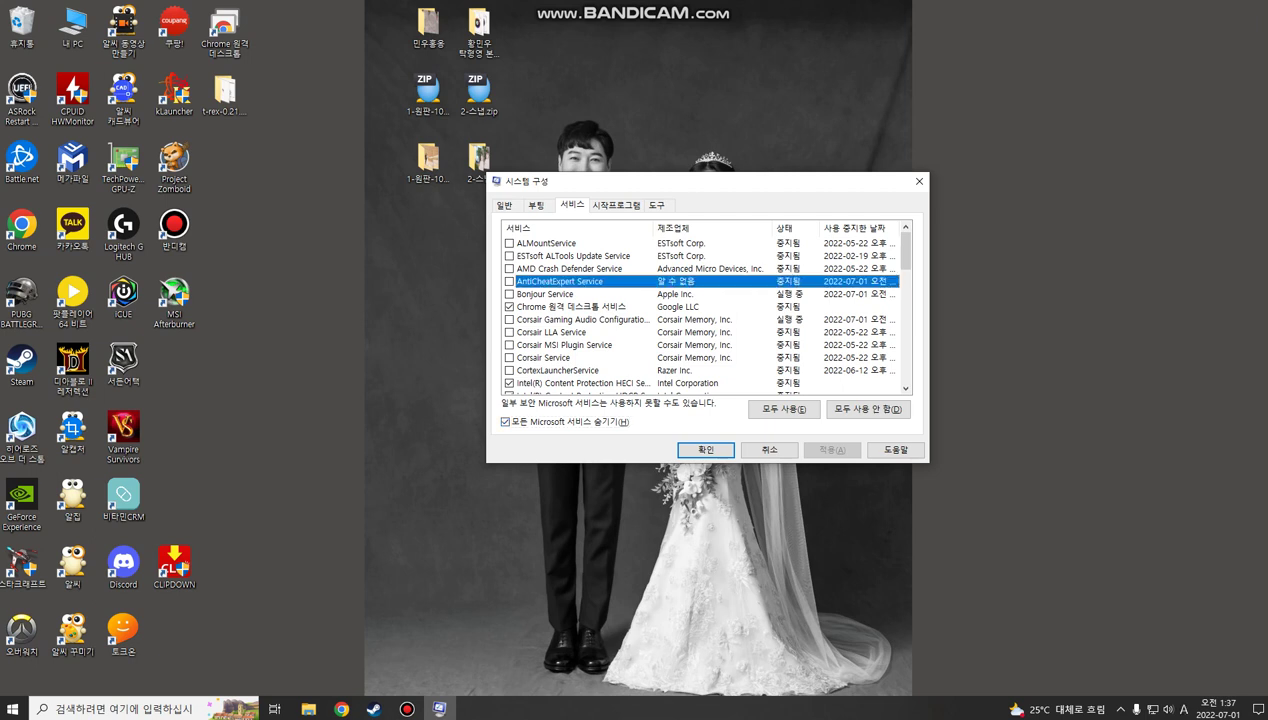
left_click_drag(700, 181, 823, 98)
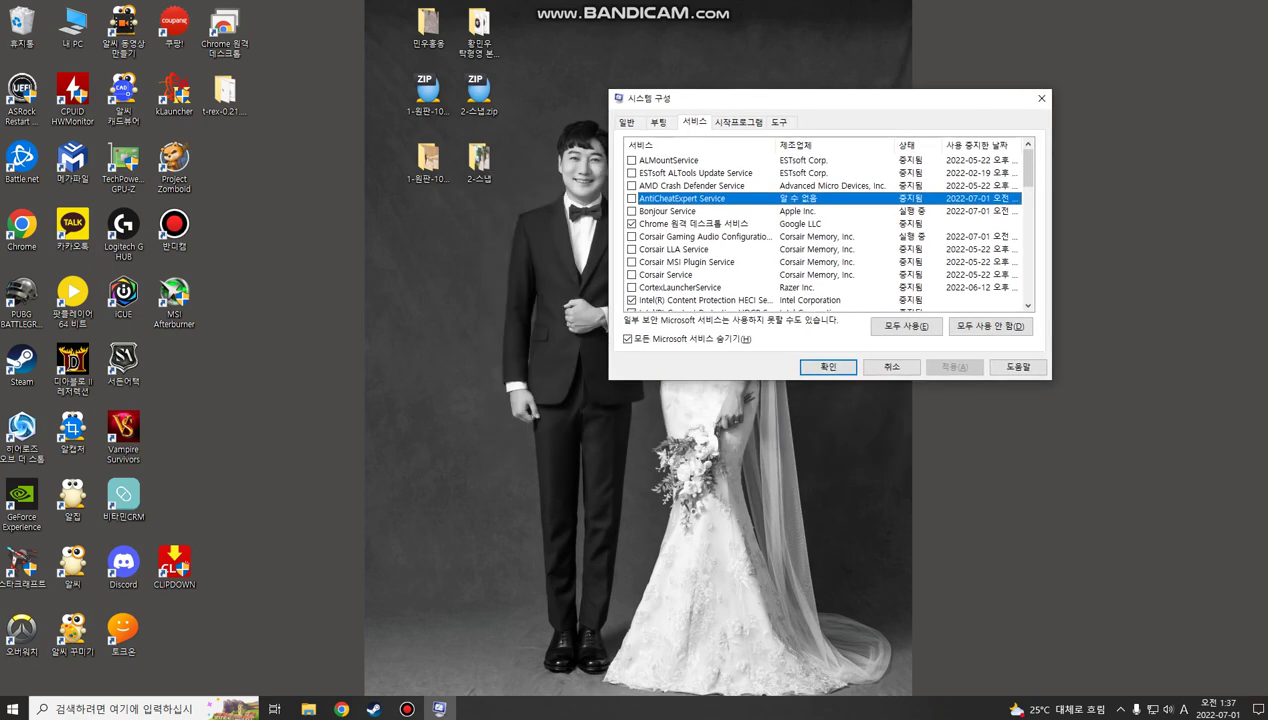
left_click(631, 198)
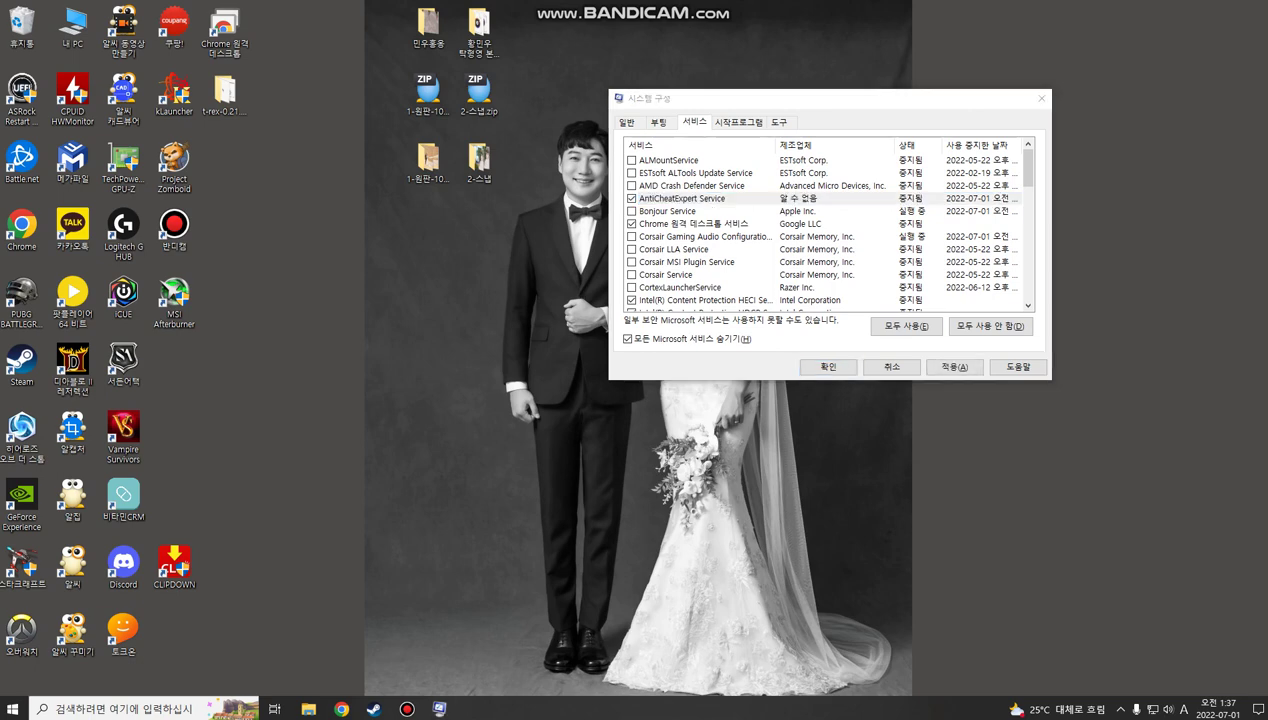
- Run services.msc to open the Windows Services console and reposition its window
key("super")
key("super+r")
type("s")
key("BackSpace")
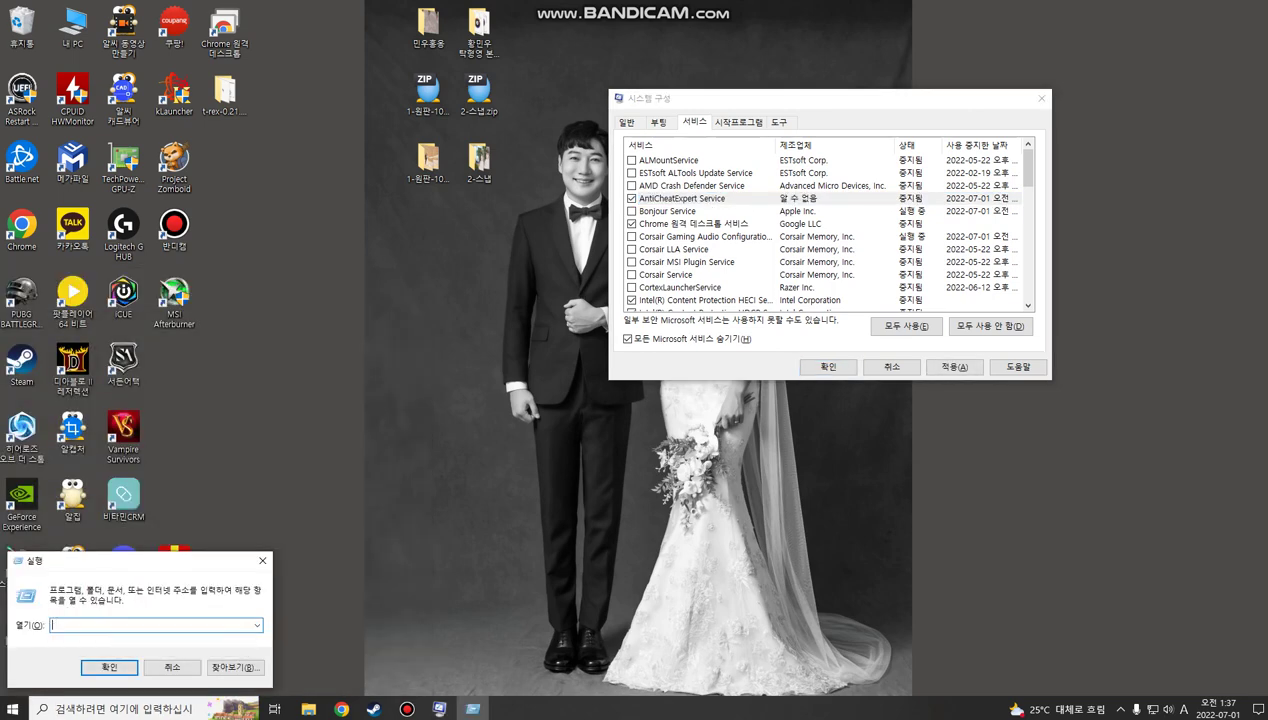
type("se")
key("Down")
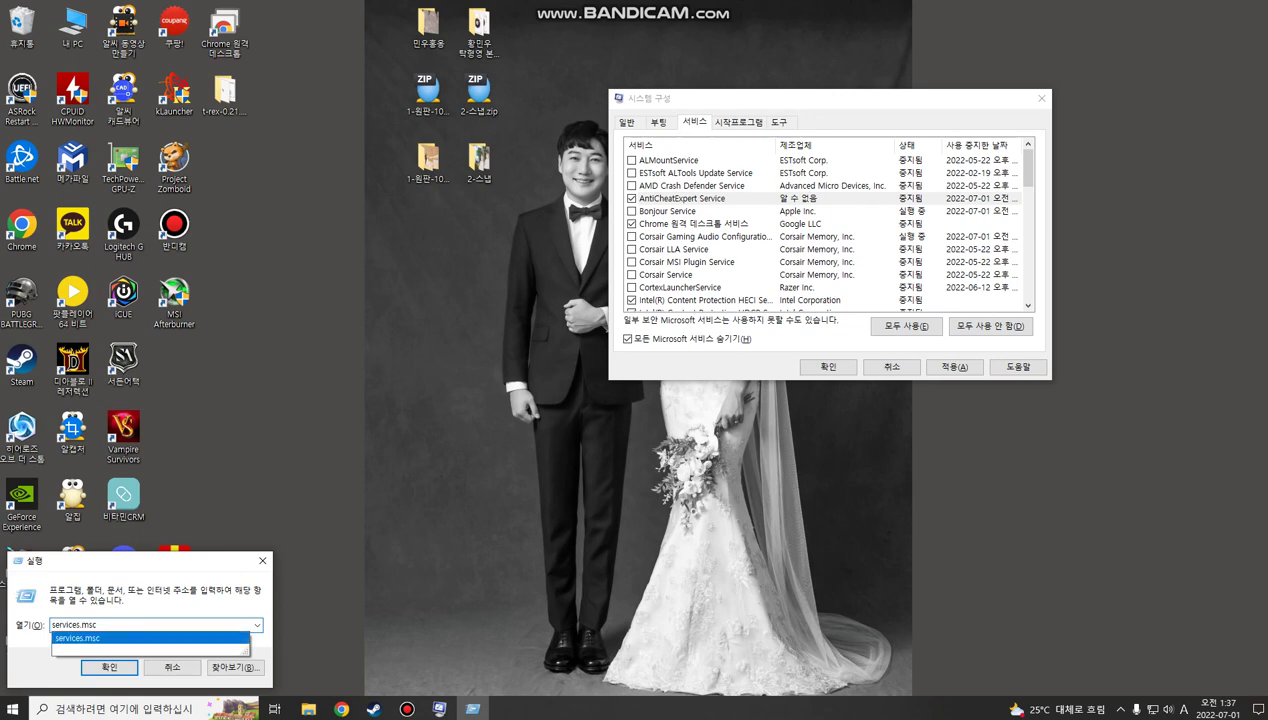
key("Return")
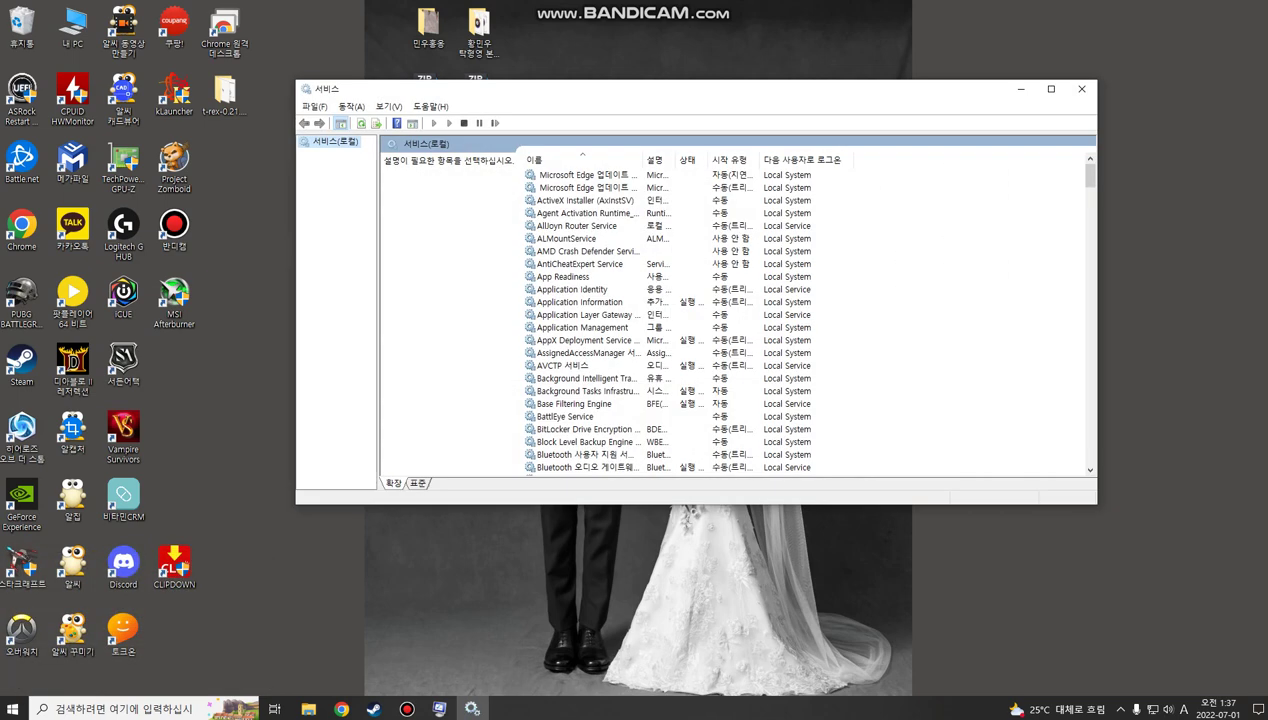
left_click_drag(381, 88, 441, 65)
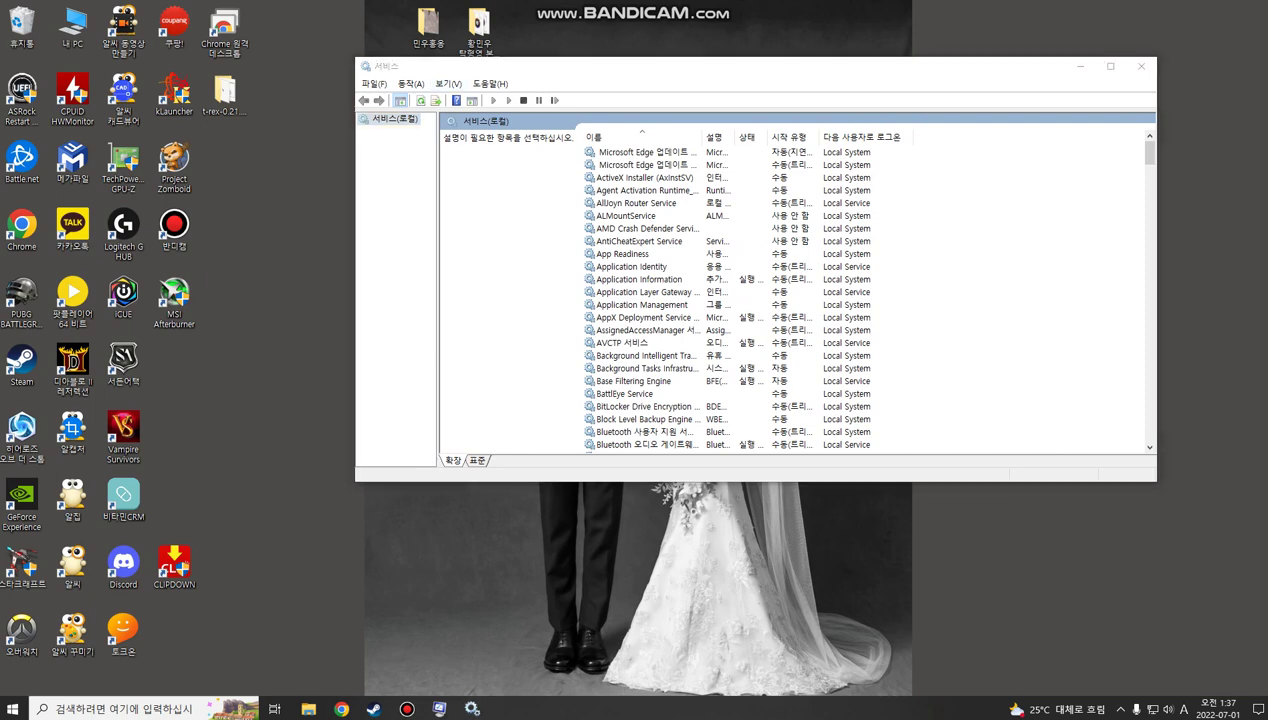
- Search Windows for "서비스" and "servi" and open the Services app from the results
key("super")
type("서비스")
key("BackSpace")
key("BackSpace")
key("BackSpace")
key("BackSpace")
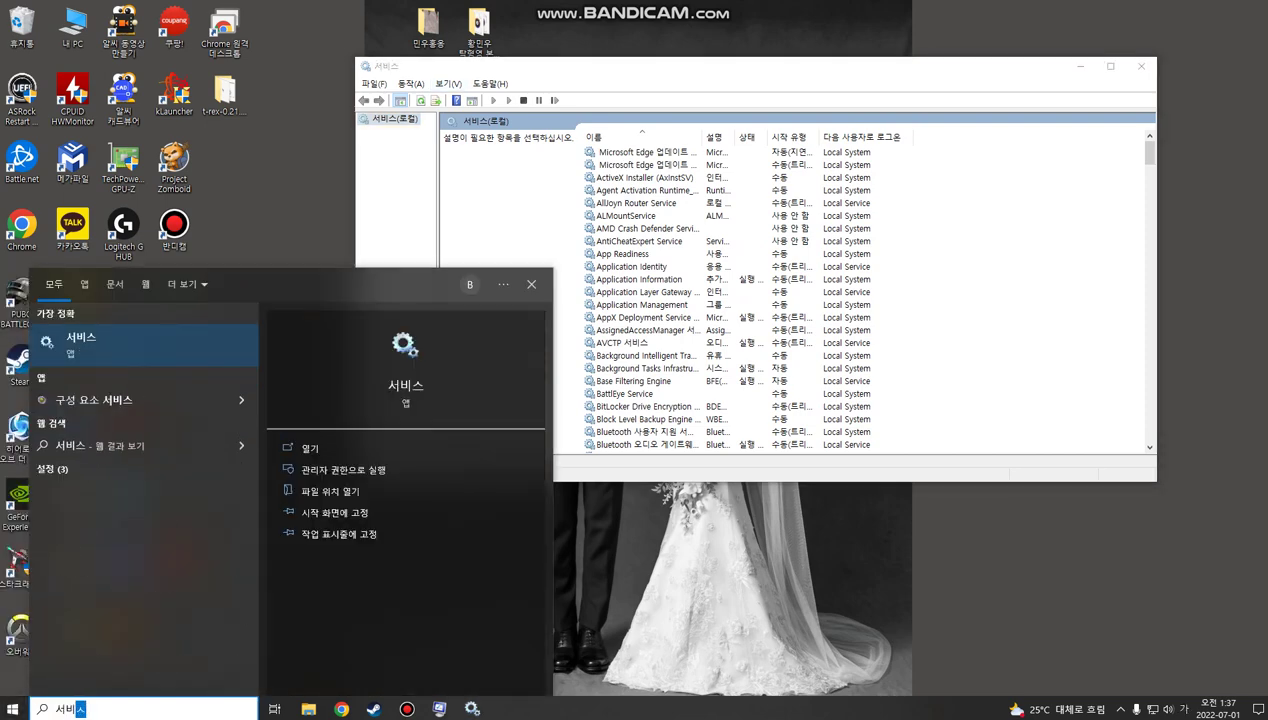
key("Hangul")
type("si")
key("BackSpace")
type("ervi")
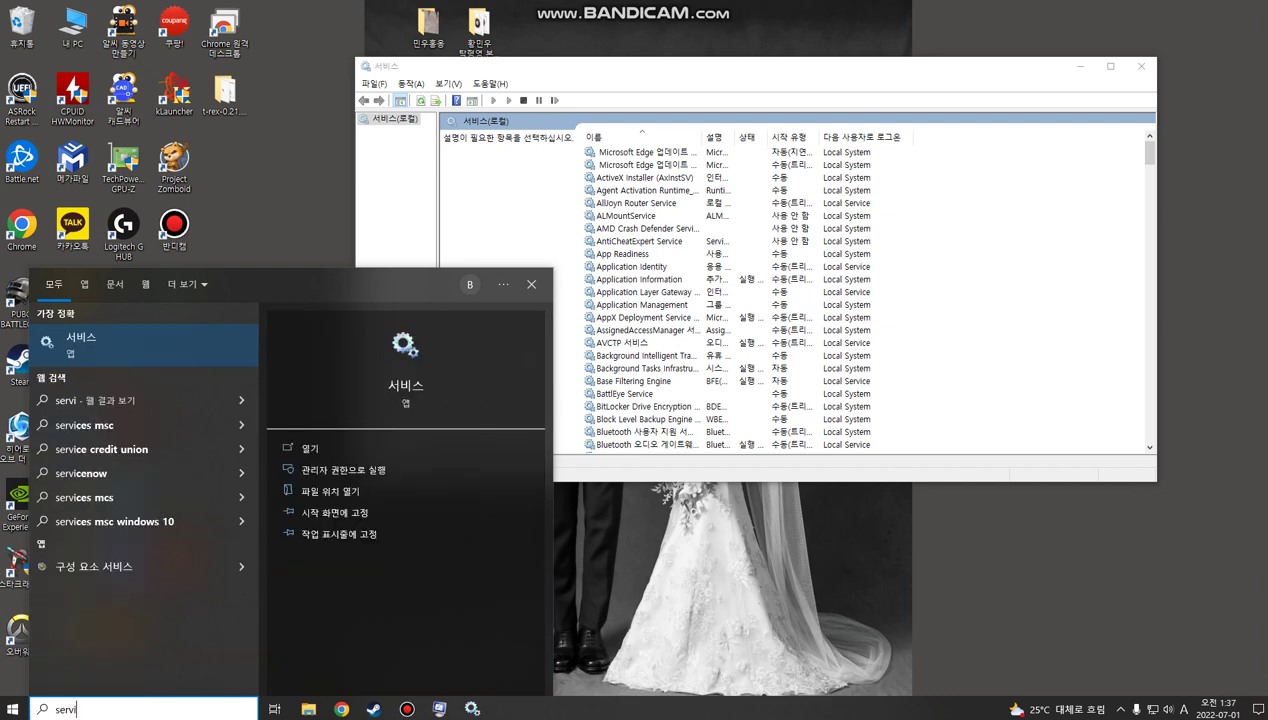
key("Return")
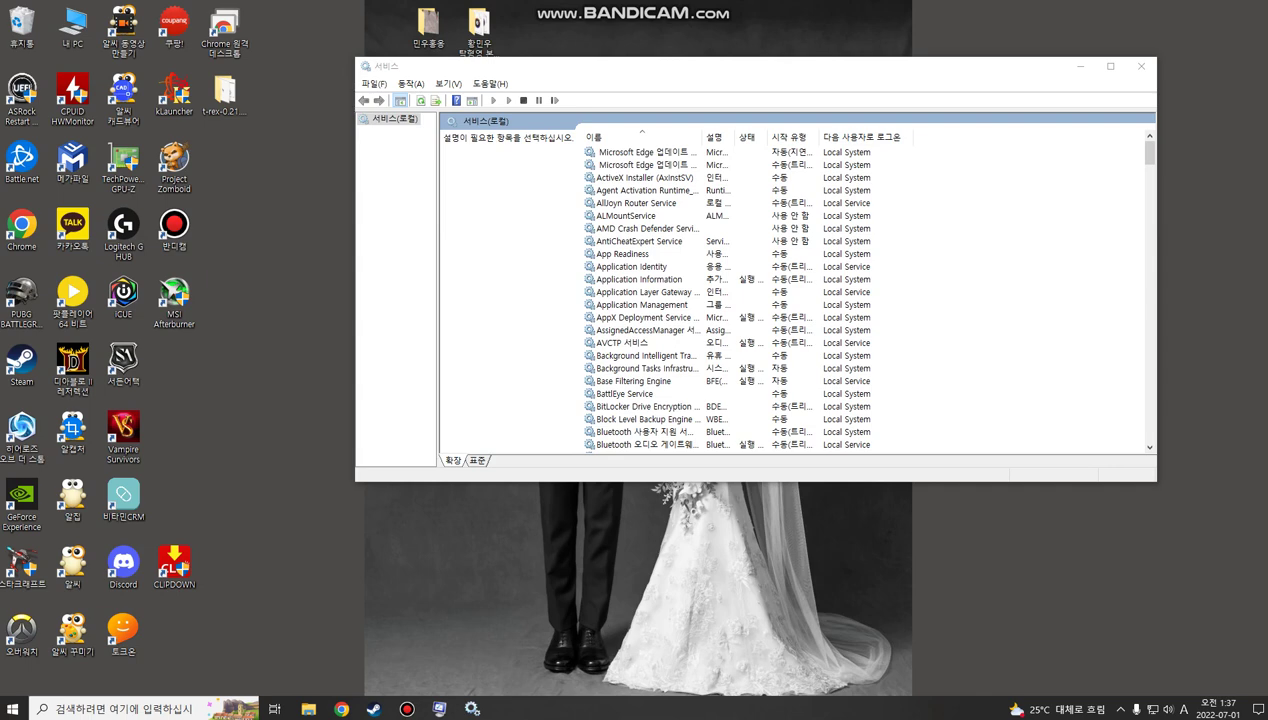
- Set the startup type of AntiCheatExpert Service to 수동 (Manual) in its properties and confirm
left_click(647, 228)
left_click(639, 241)
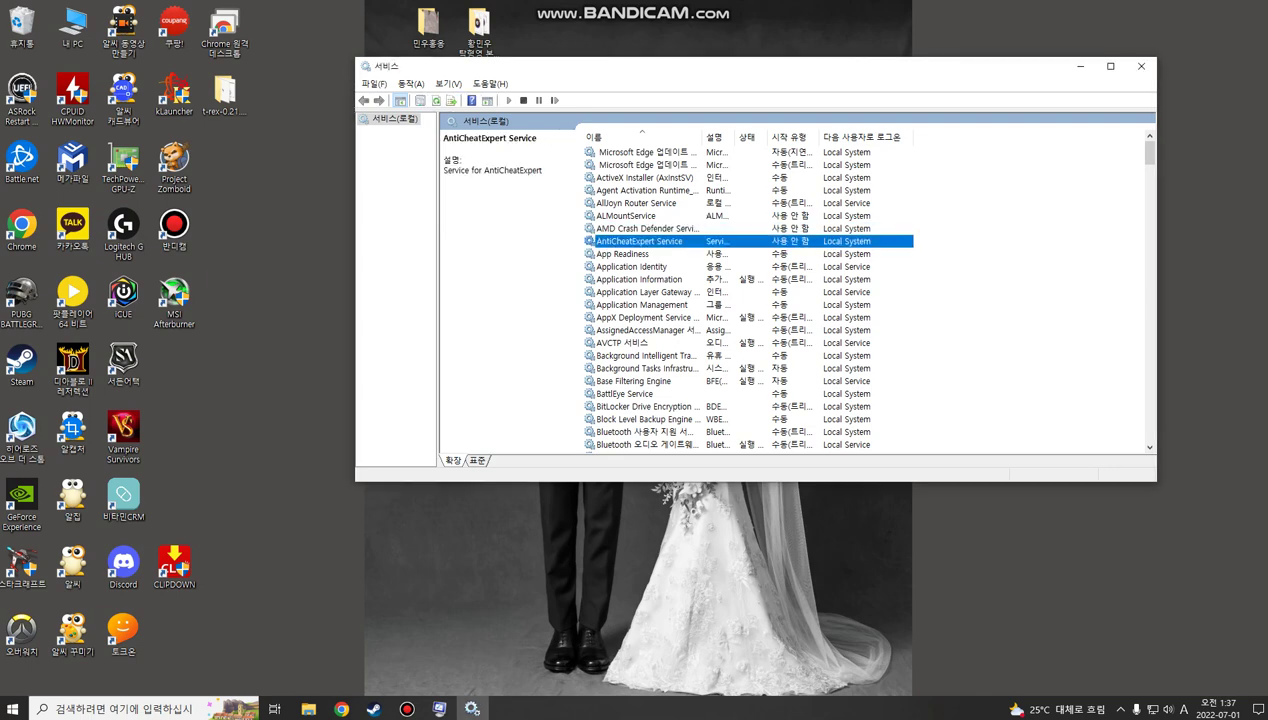
double_click(640, 241)
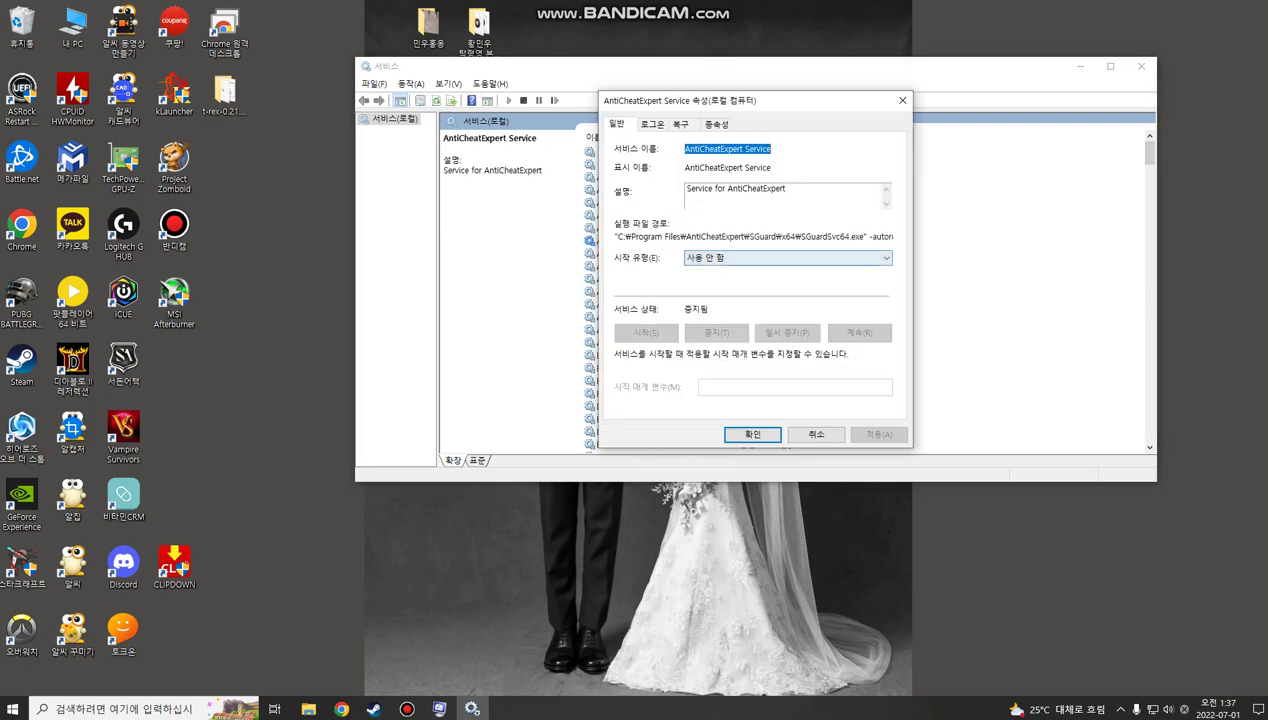
left_click(787, 257)
left_click(760, 291)
left_click(752, 434)
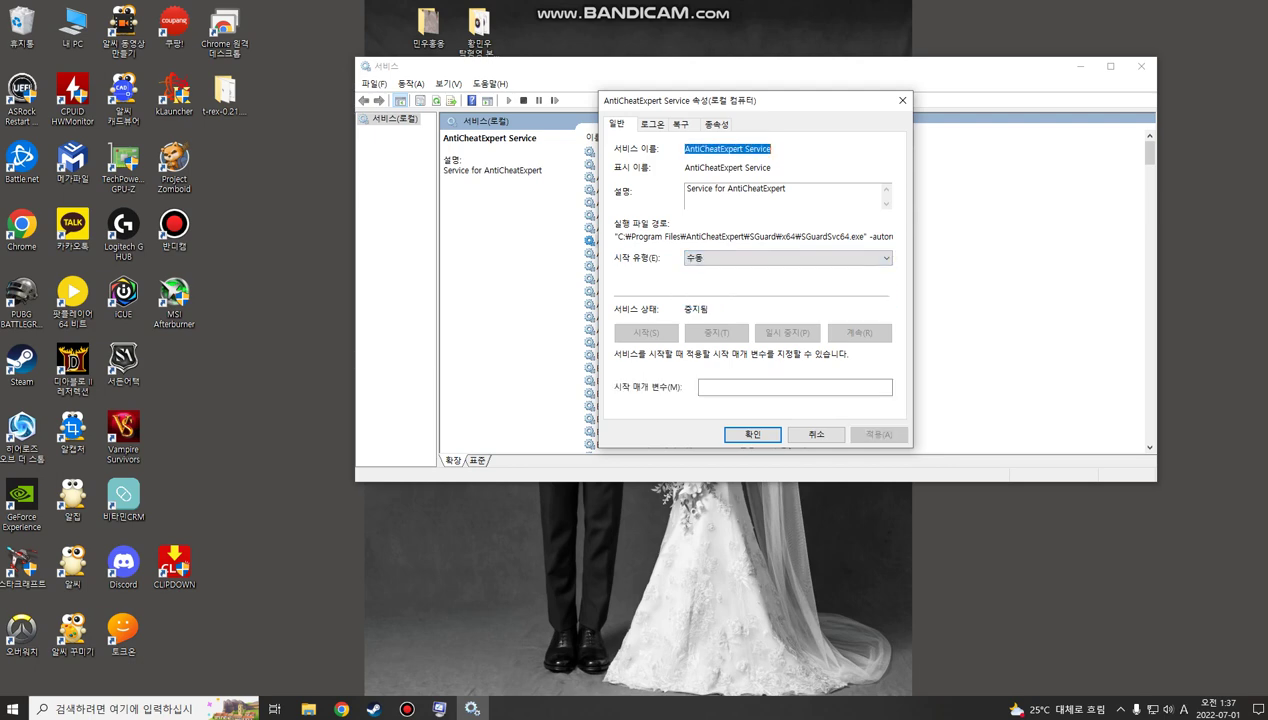
- Close the Services console and cancel System Configuration without saving its pending changes
left_click(1141, 66)
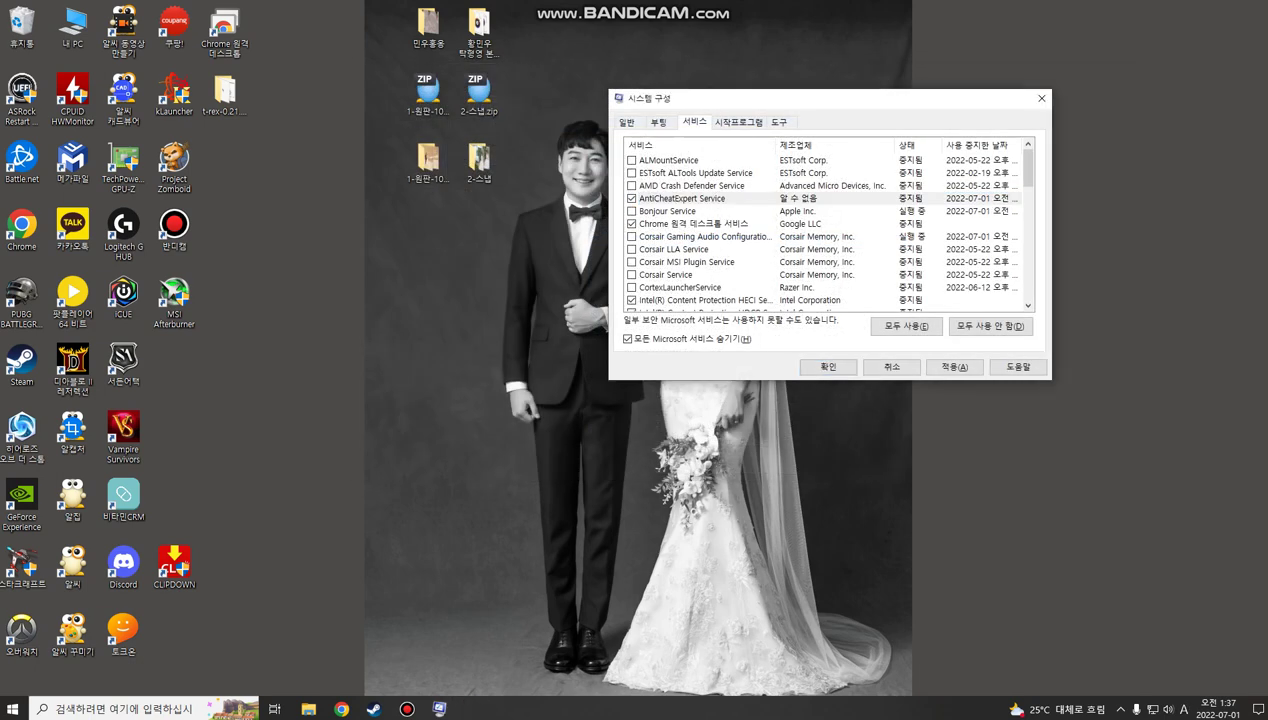
left_click_drag(838, 99, 744, 105)
left_click(796, 371)
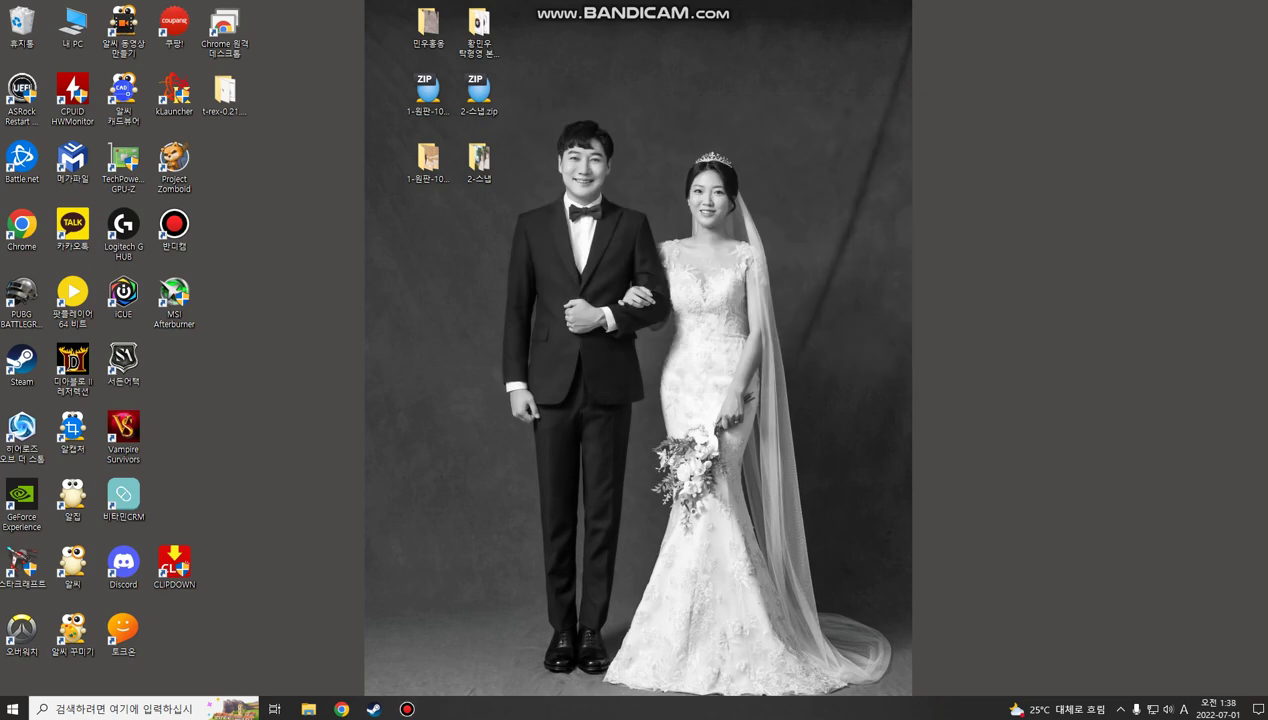
- Bring up Steam and show the hidden system tray icons
left_click(374, 709)
left_click(1120, 709)
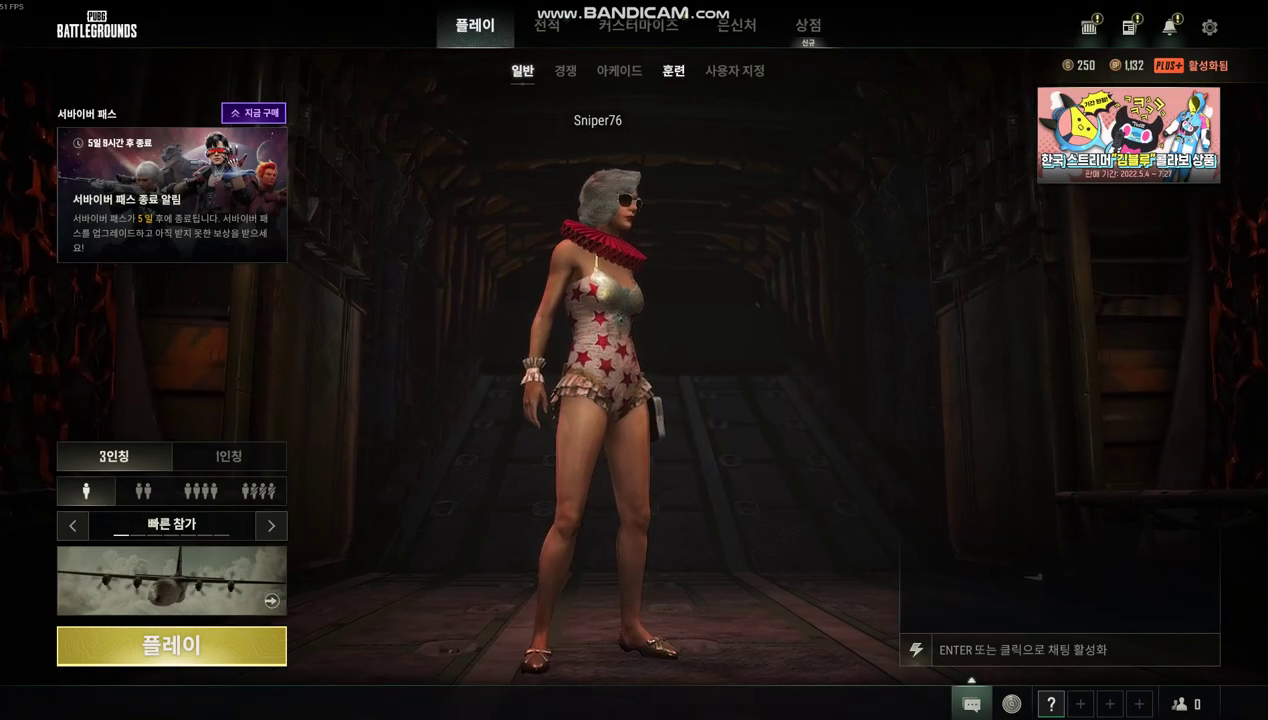
- Start the 훈련 (training) mode in PUBG: BATTLEGROUNDS and switch back to Windows while it loads
left_click(673, 71)
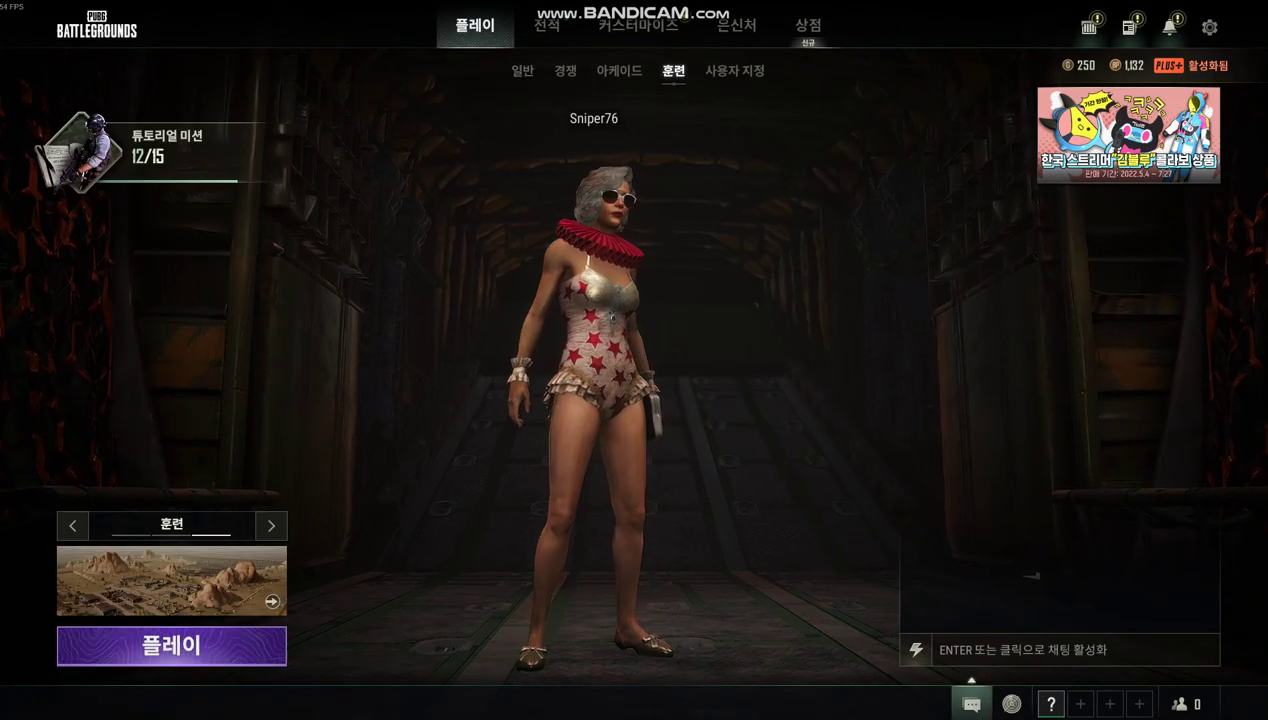
left_click(171, 645)
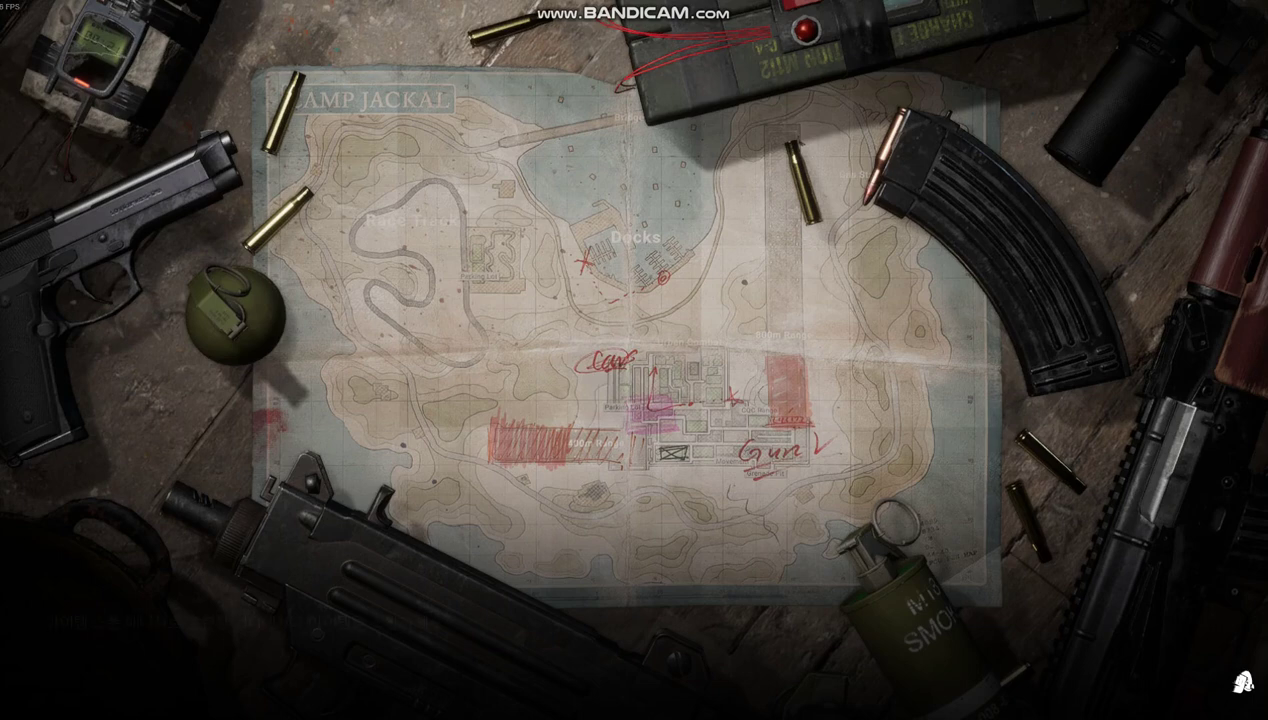
key("super")
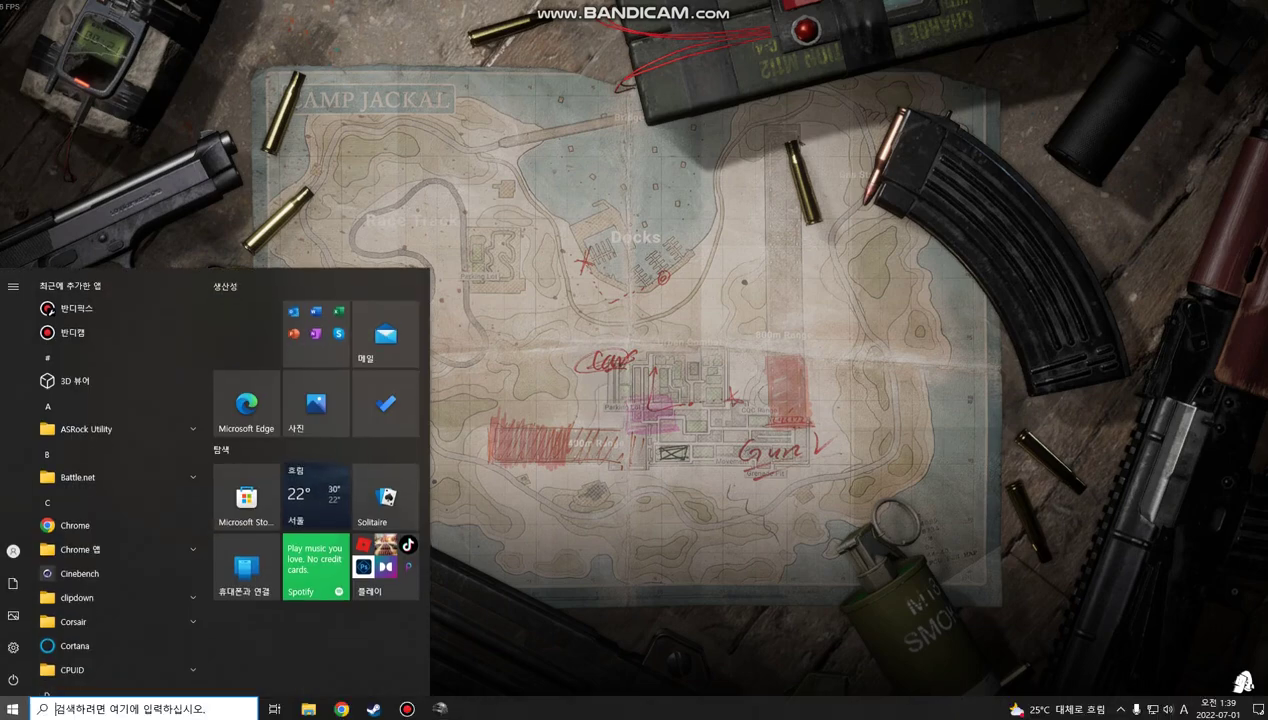